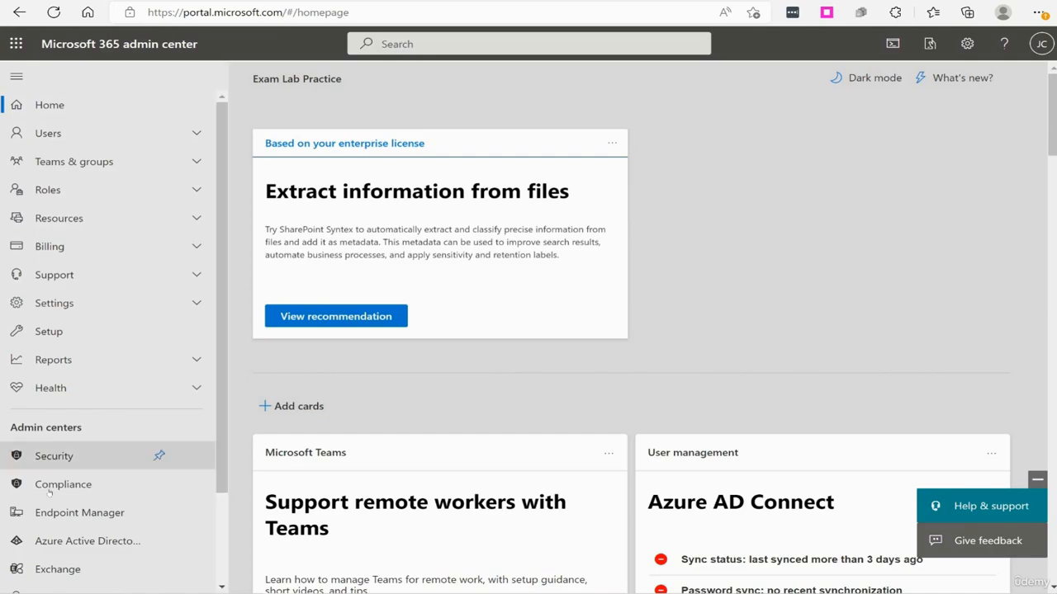
Open the Microsoft Purview compliance portal and go to Content search.
click(156, 483)
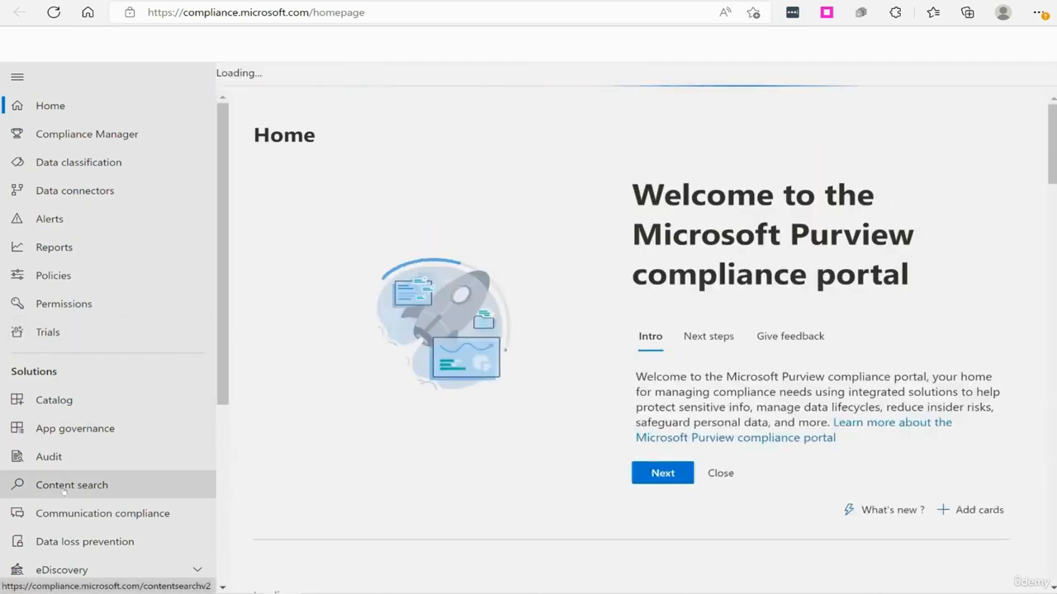
click(69, 487)
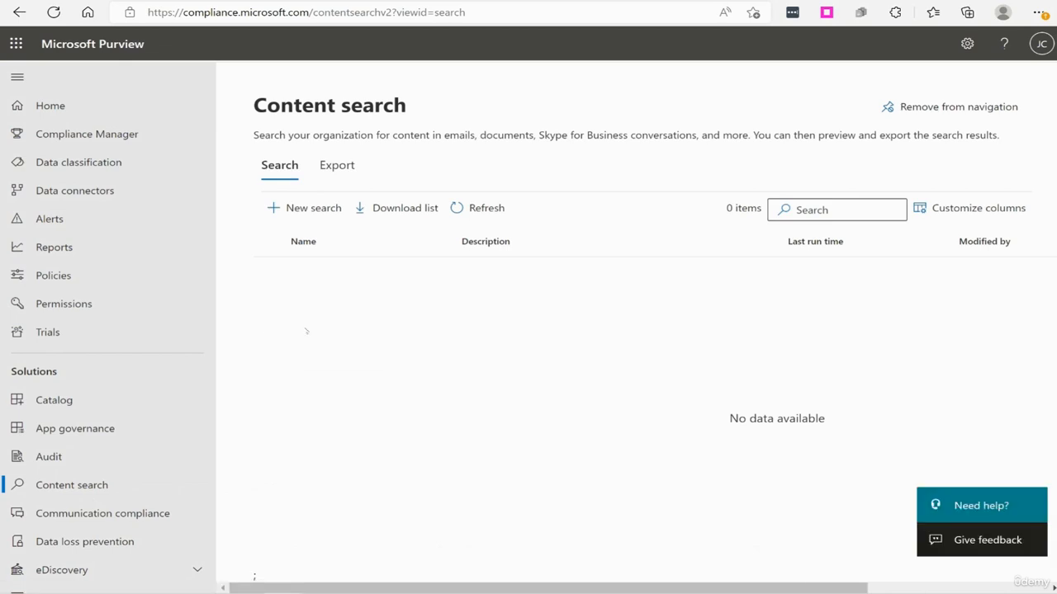
click(303, 209)
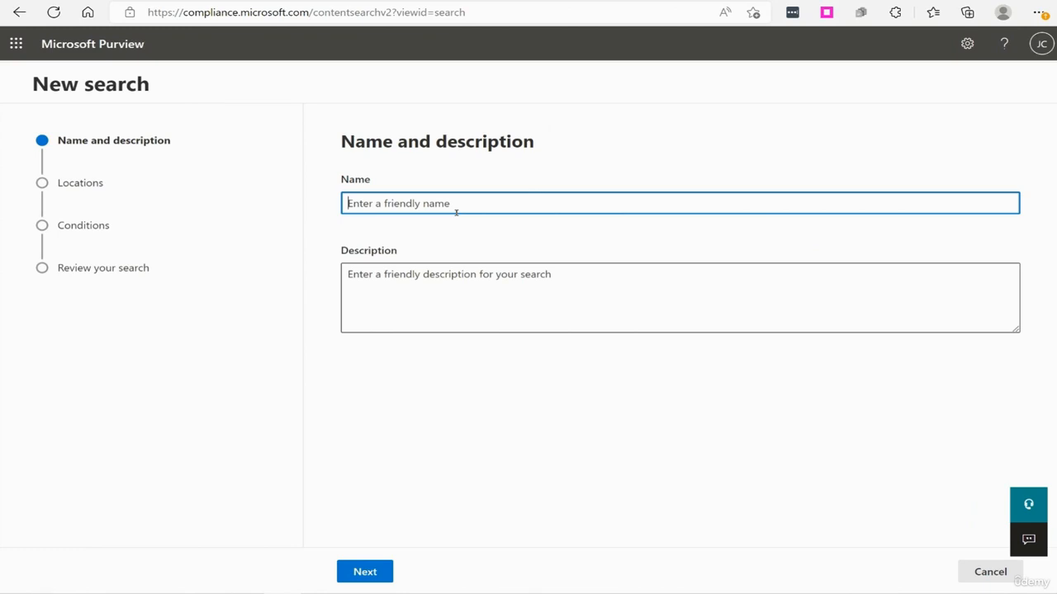
text(Test)
click(361, 574)
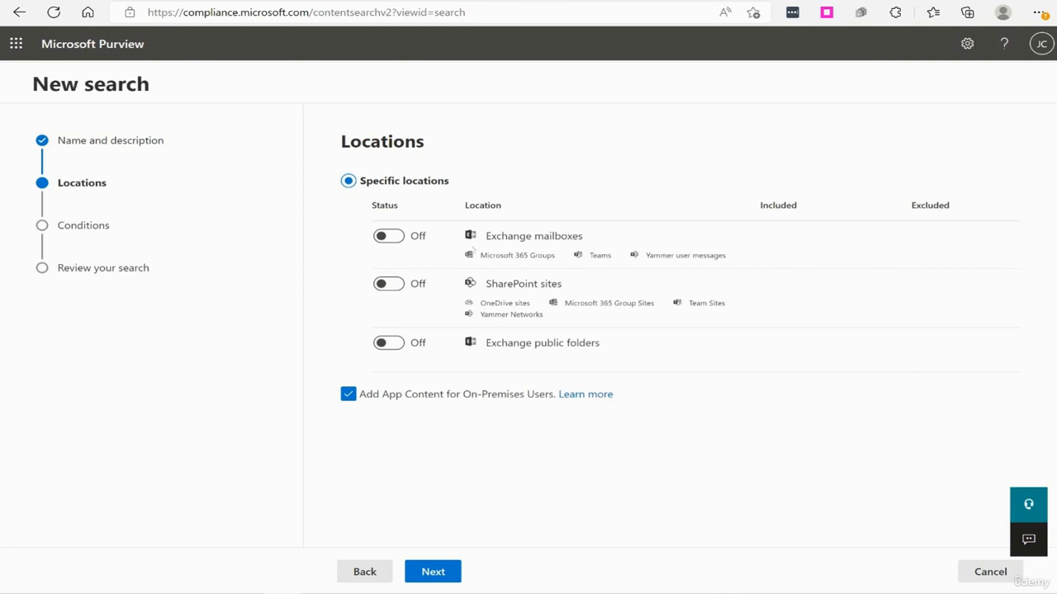
click(990, 571)
click(364, 334)
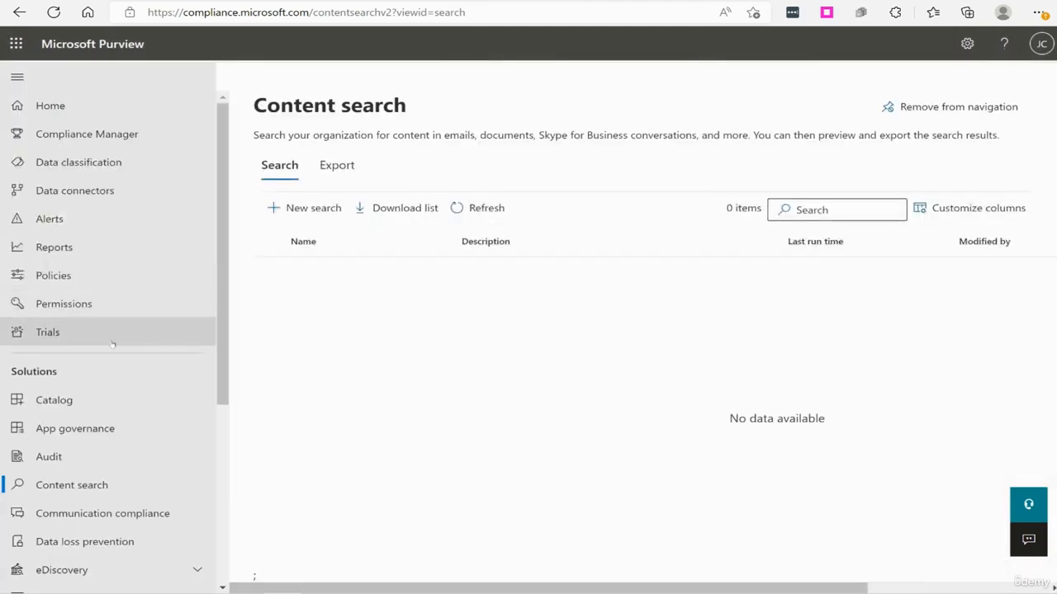
Create an eDiscovery (Standard) case named "Stock Keyword Search".
scroll(78, 429, down, 2)
click(74, 420)
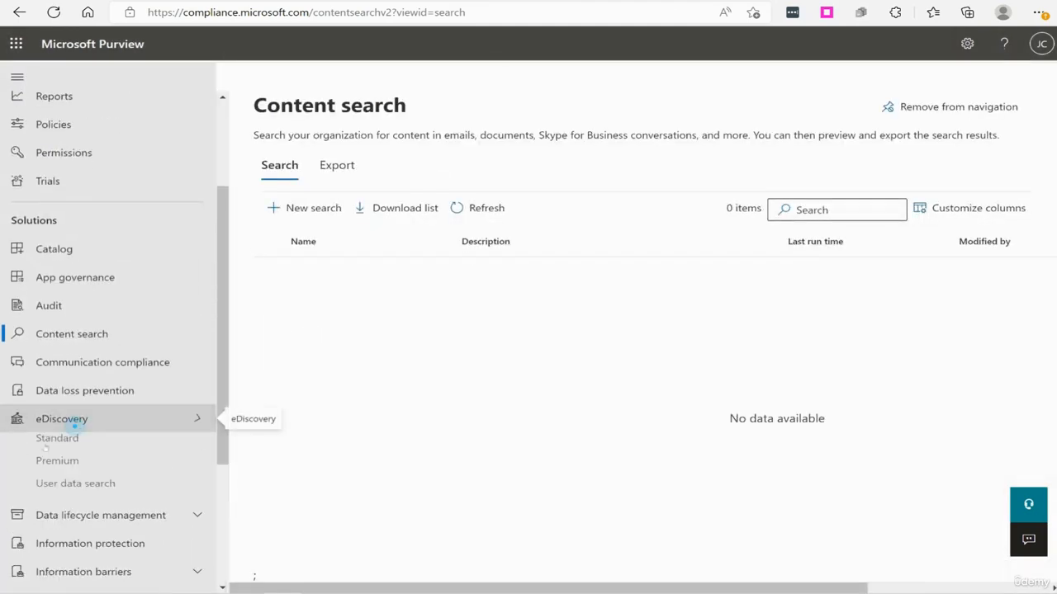
click(56, 444)
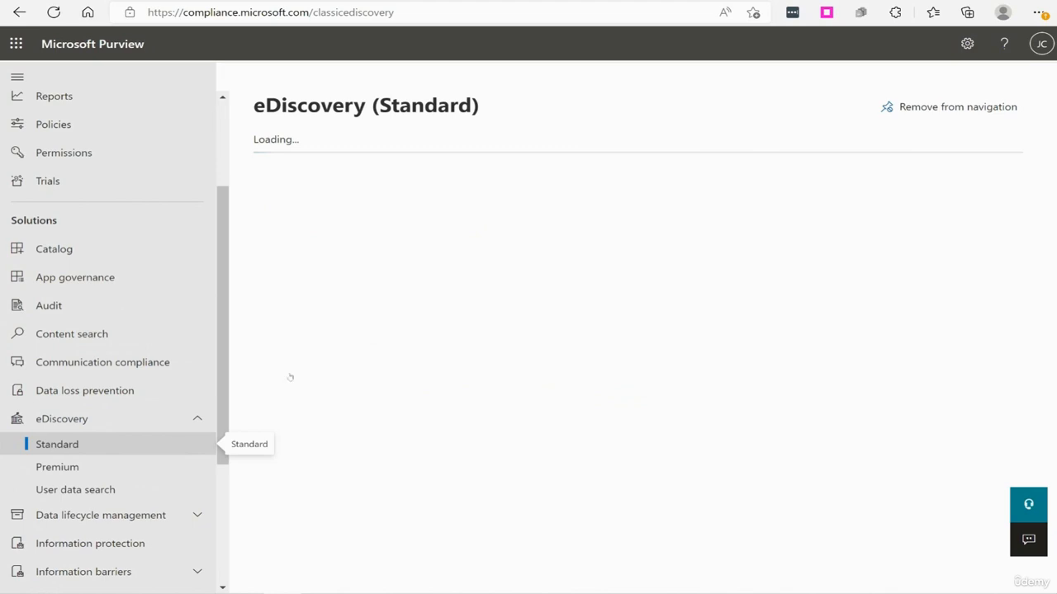
click(306, 180)
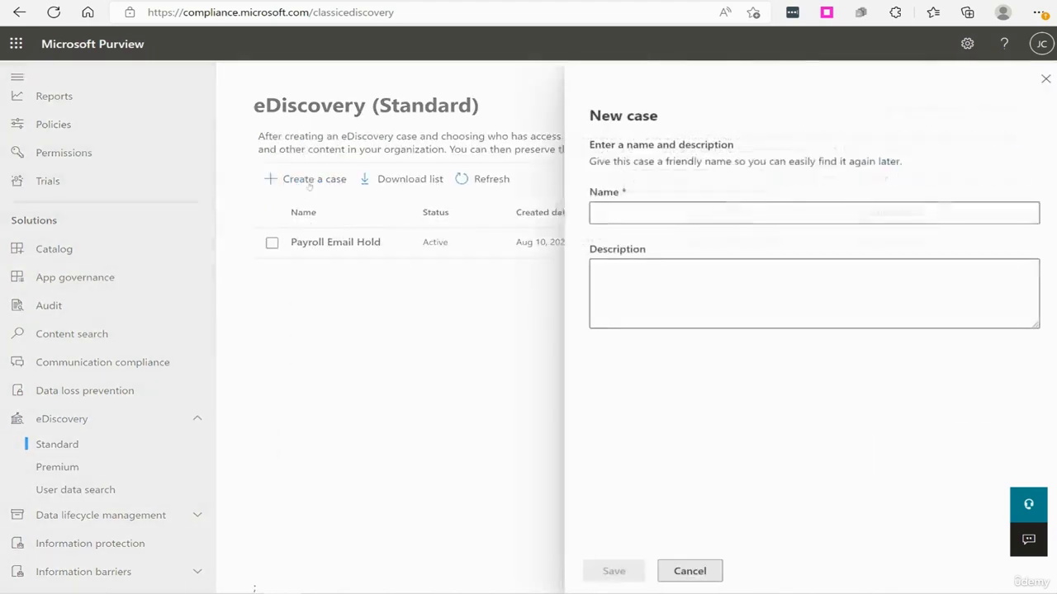
click(667, 212)
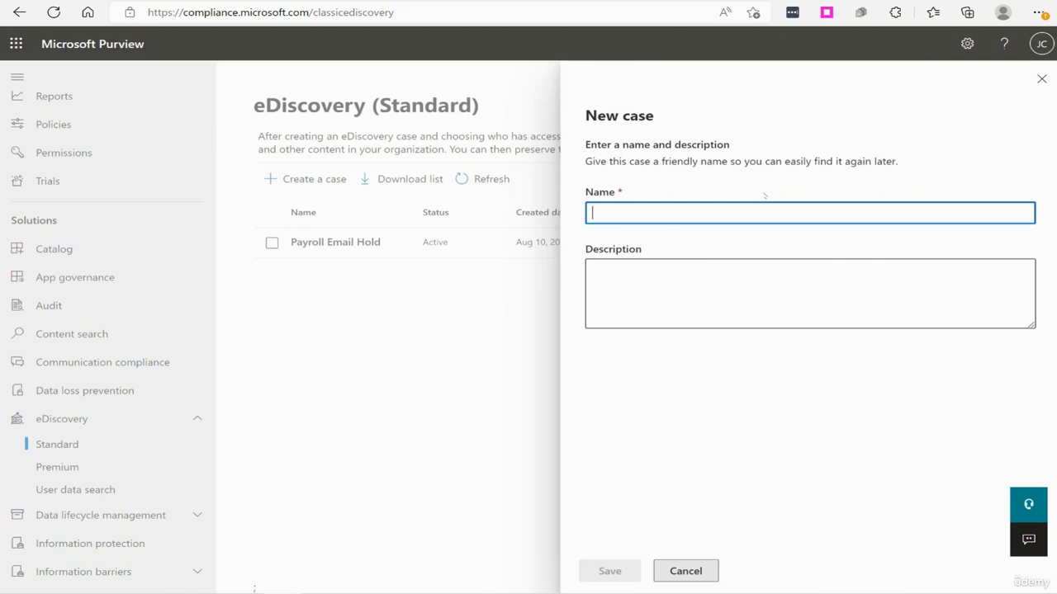
text(Stock Keyword Search)
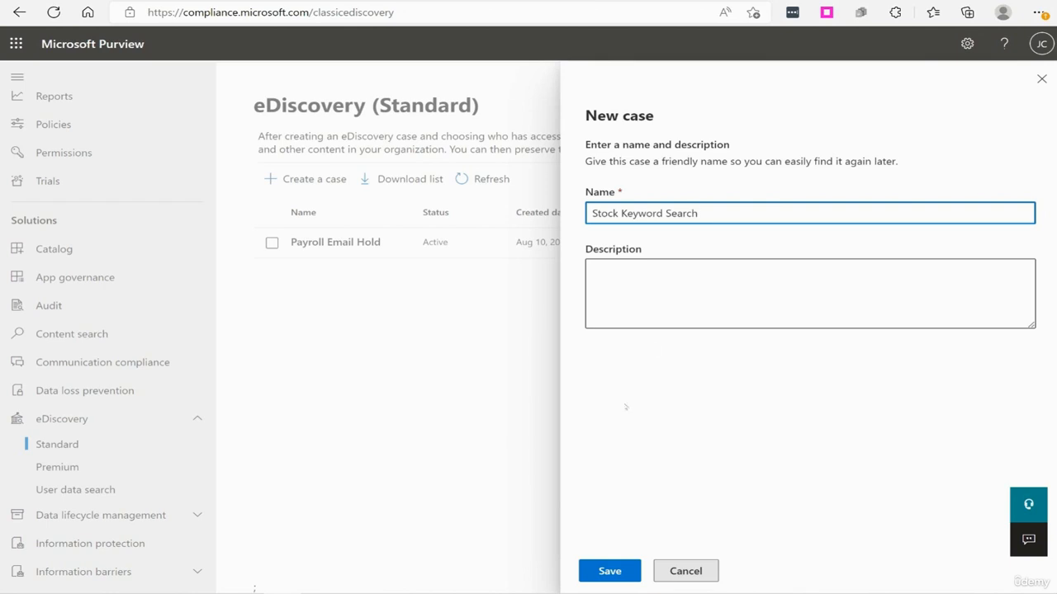
click(610, 573)
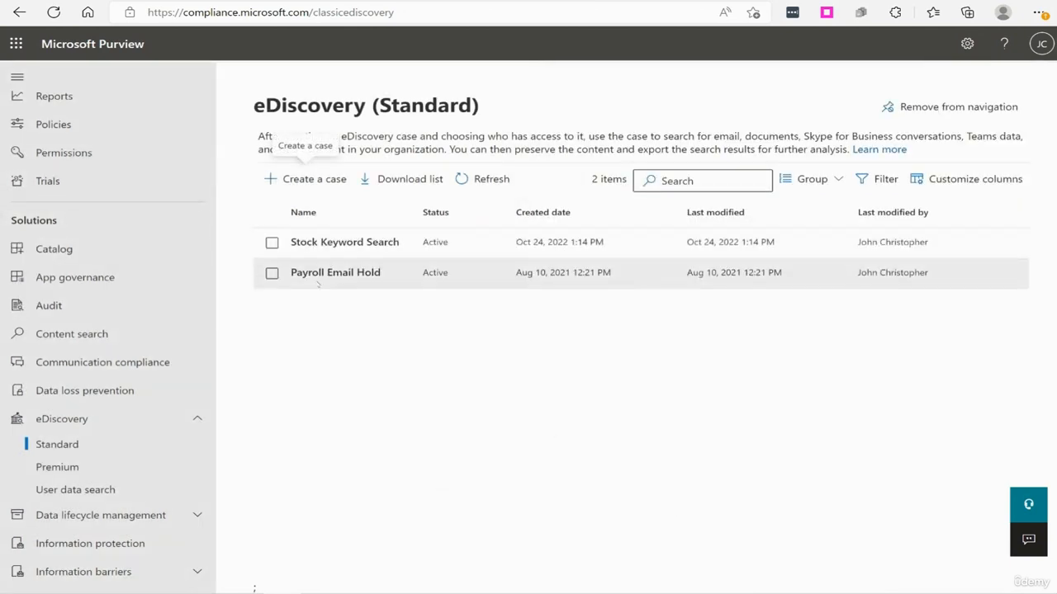
Start a new search named "Stock Search" inside the Stock Keyword Search case.
click(350, 242)
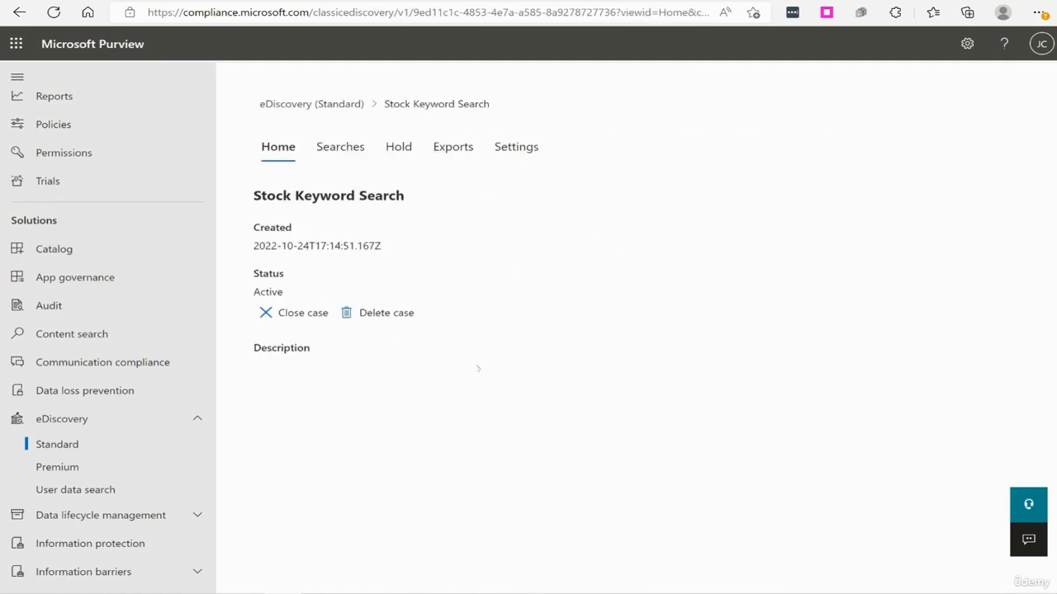
click(339, 146)
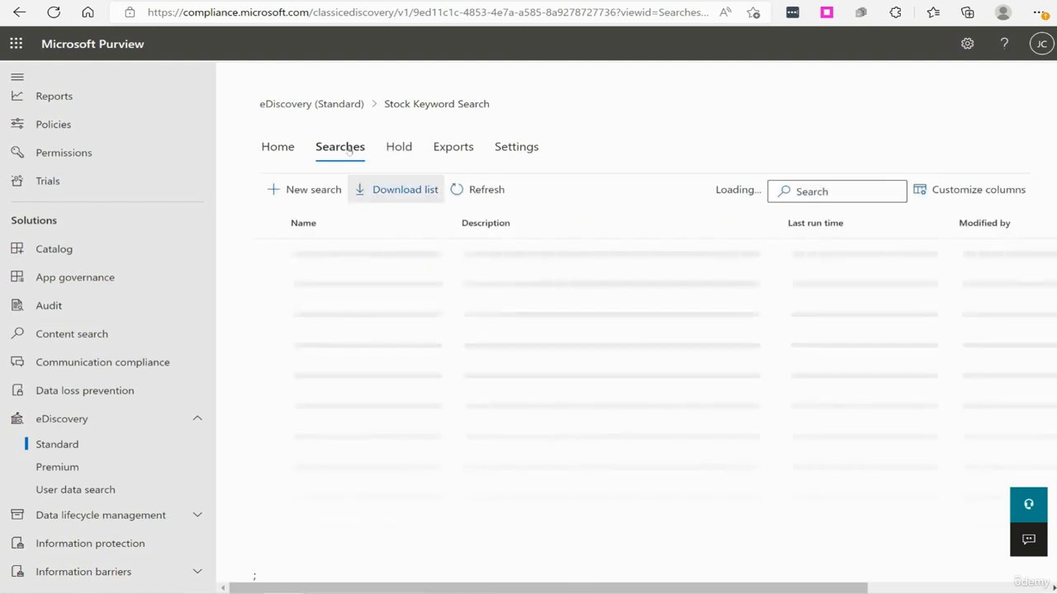
click(292, 190)
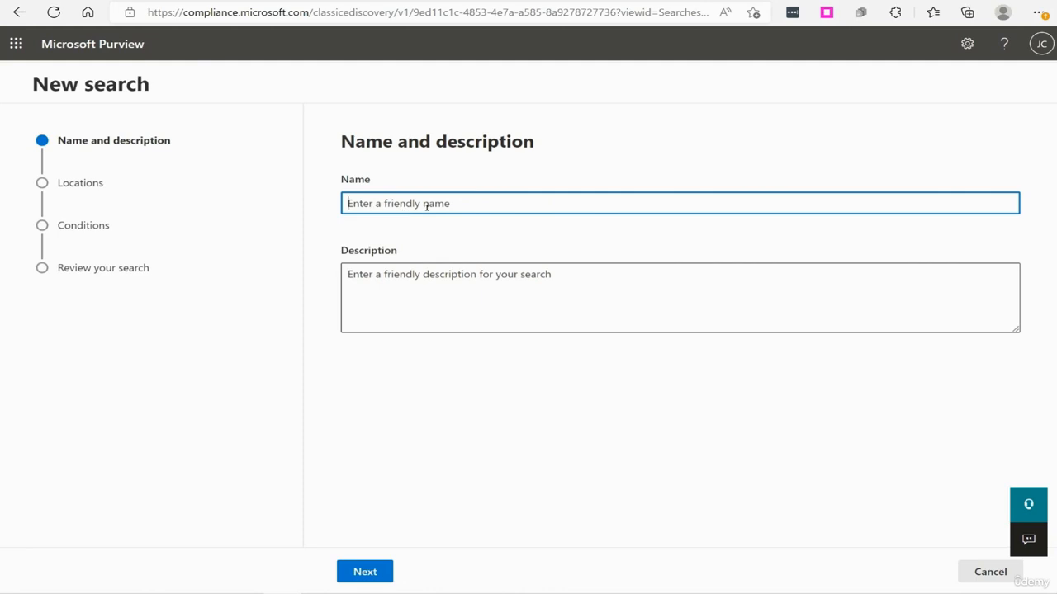
text(Stock Search)
click(363, 570)
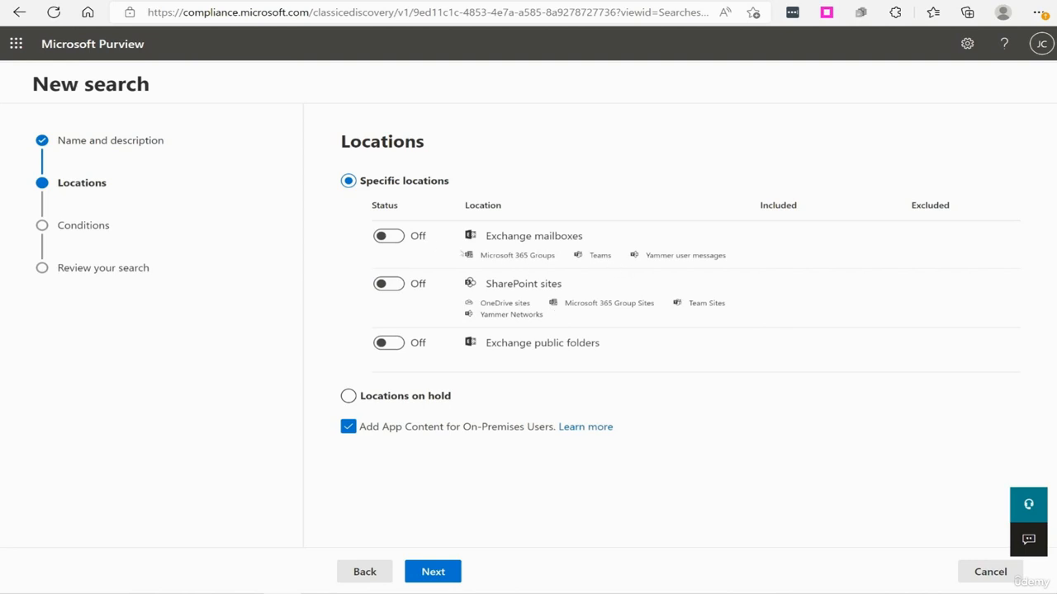
Include all Exchange mailboxes and all SharePoint sites as the search locations.
click(388, 236)
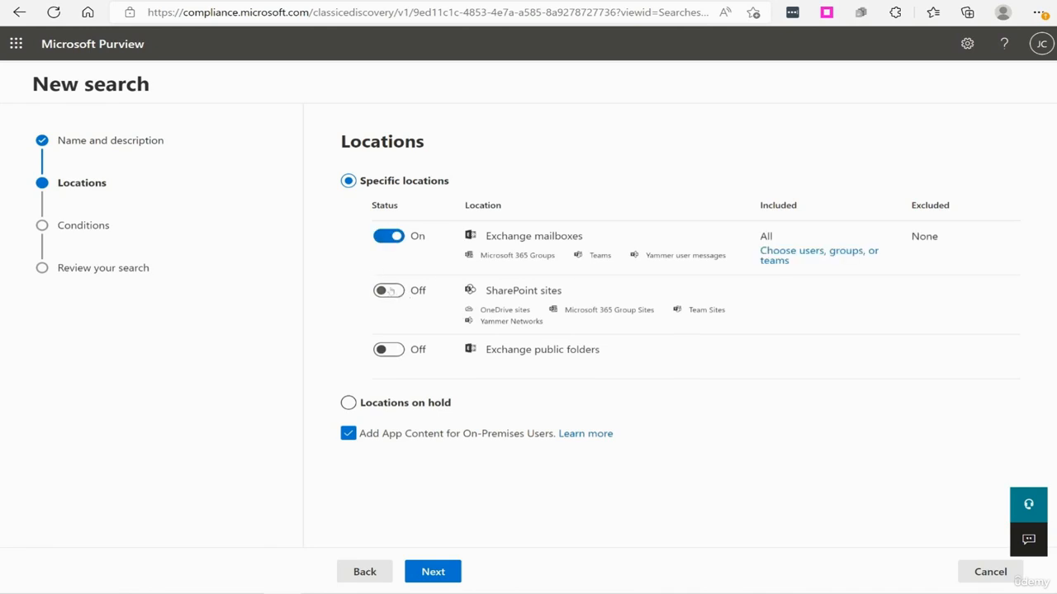
click(388, 290)
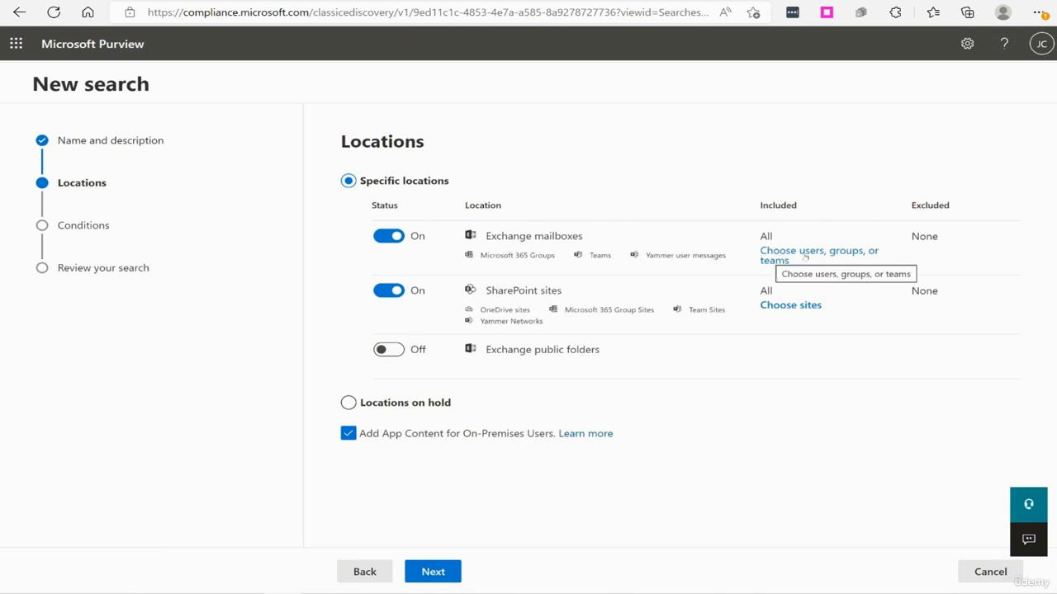
click(842, 251)
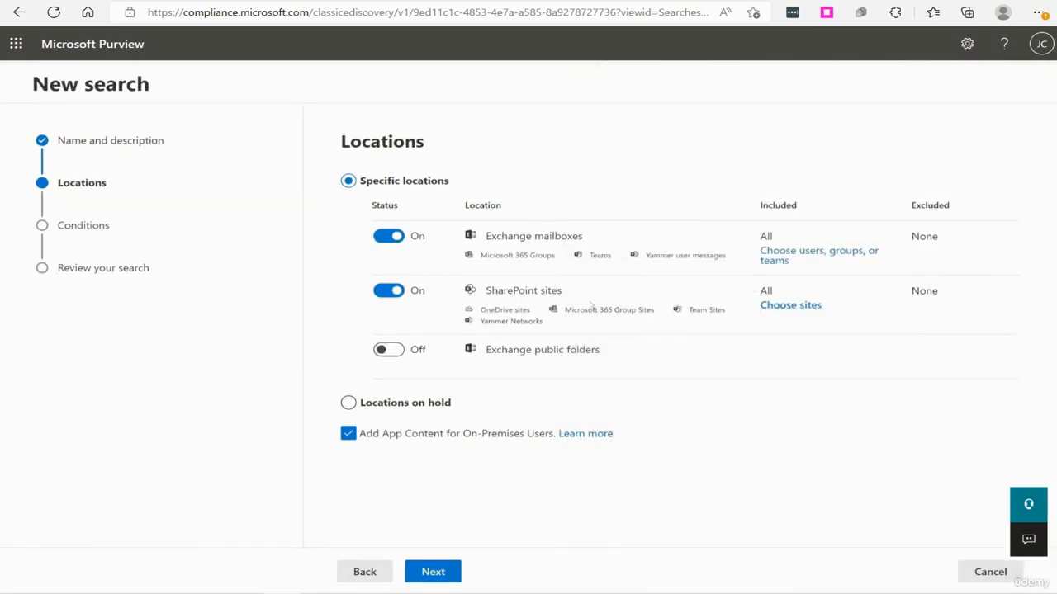
click(791, 305)
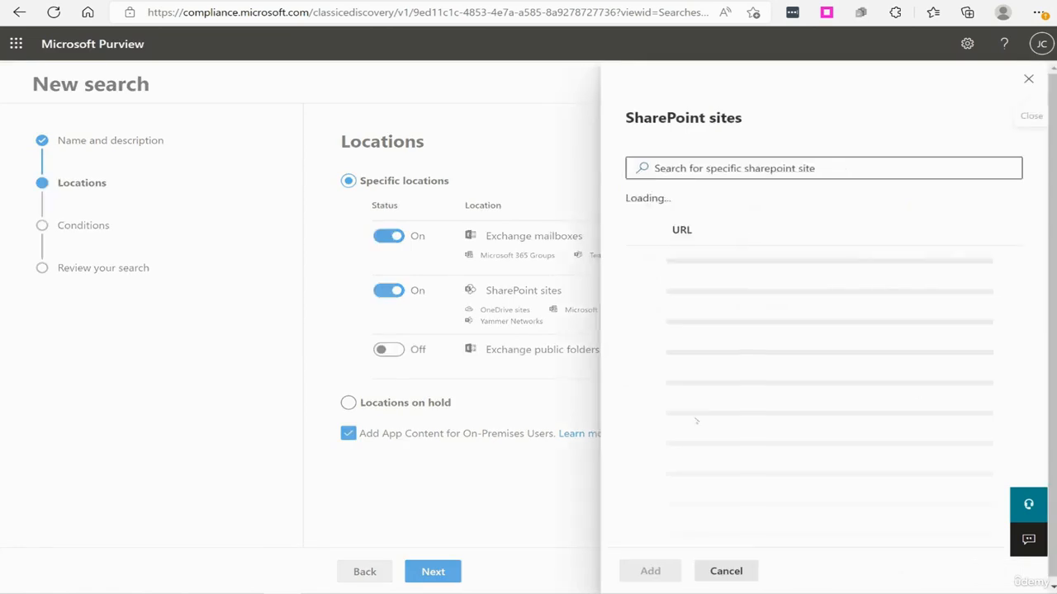
click(725, 571)
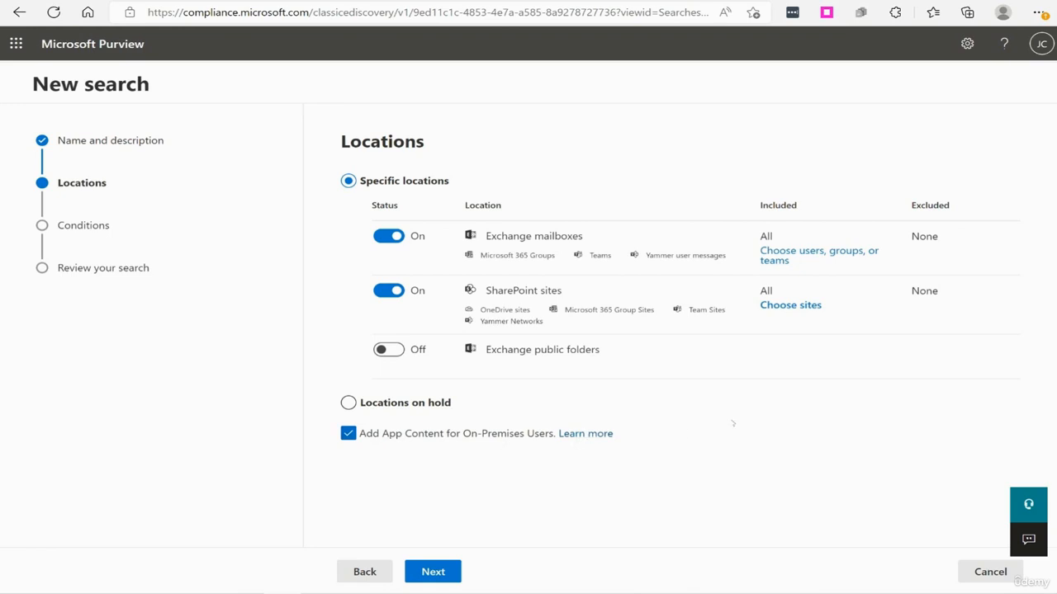
click(433, 571)
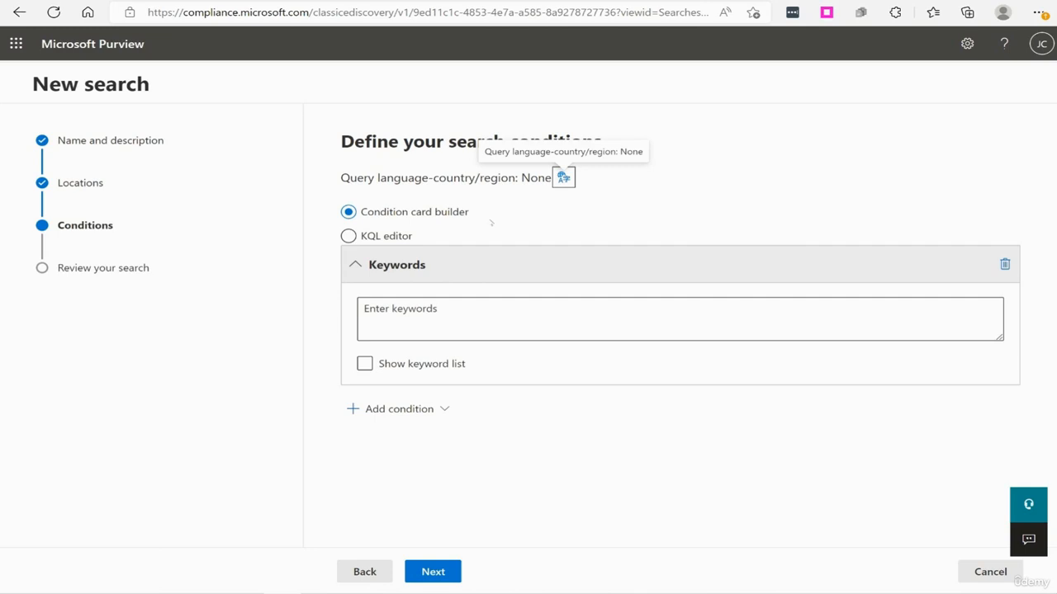
Define the keyword condition "Stock" with the condition card builder and submit the search.
click(382, 237)
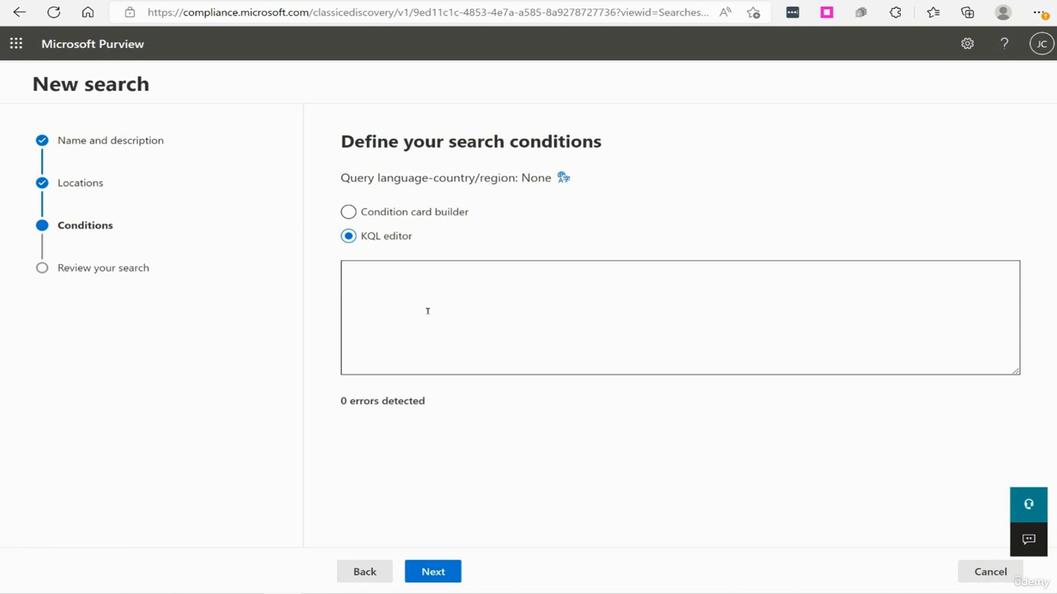
click(348, 212)
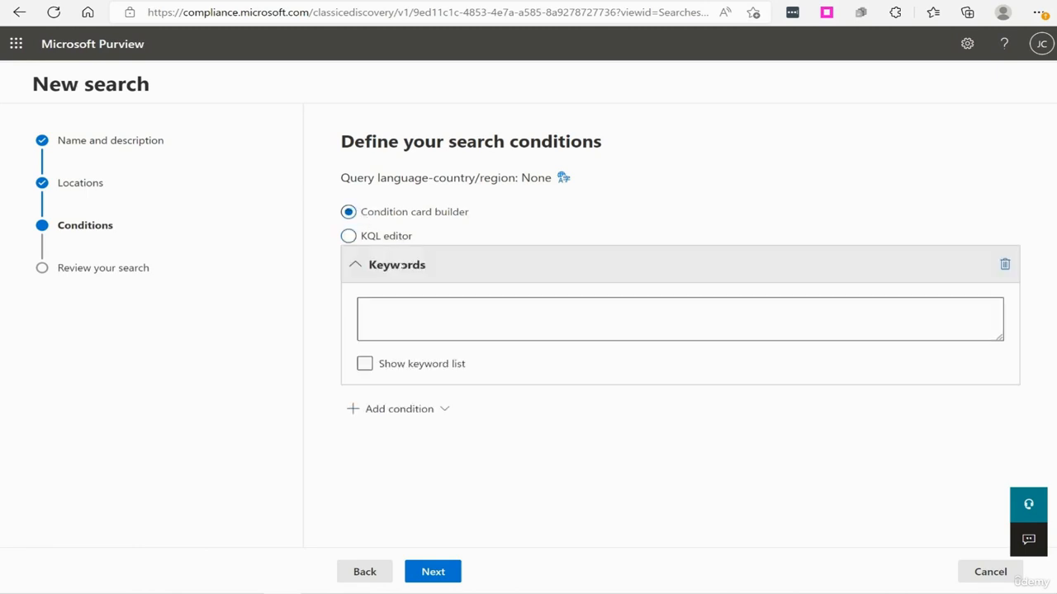
click(403, 328)
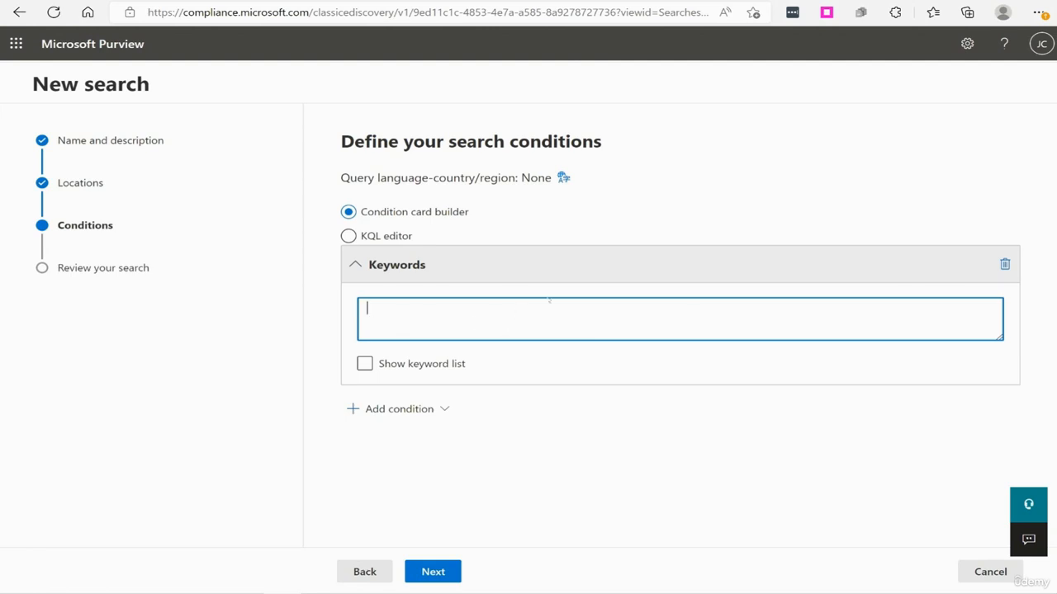
text(Stock)
click(364, 363)
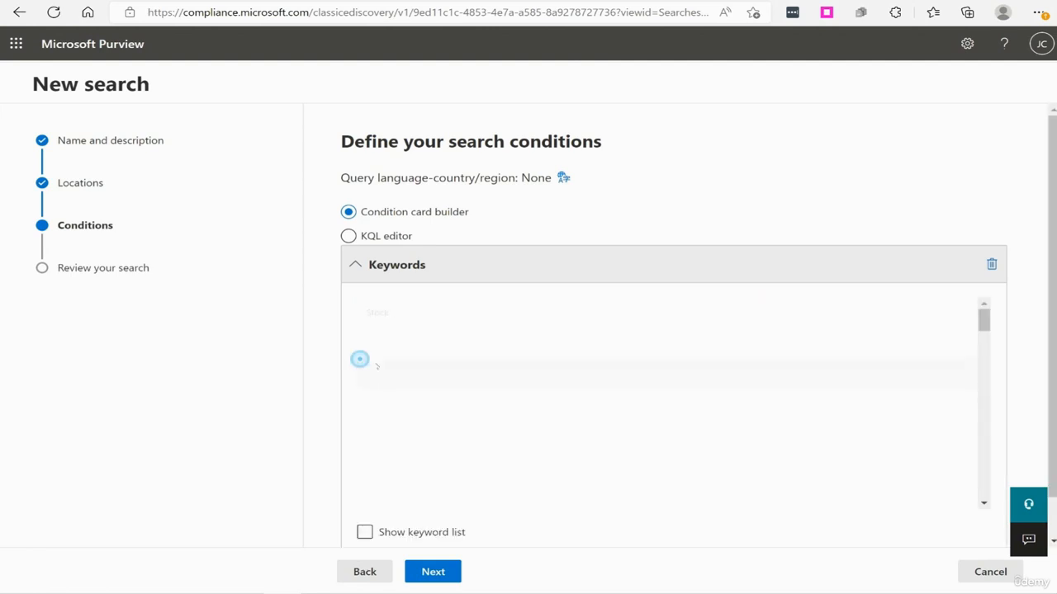
click(364, 532)
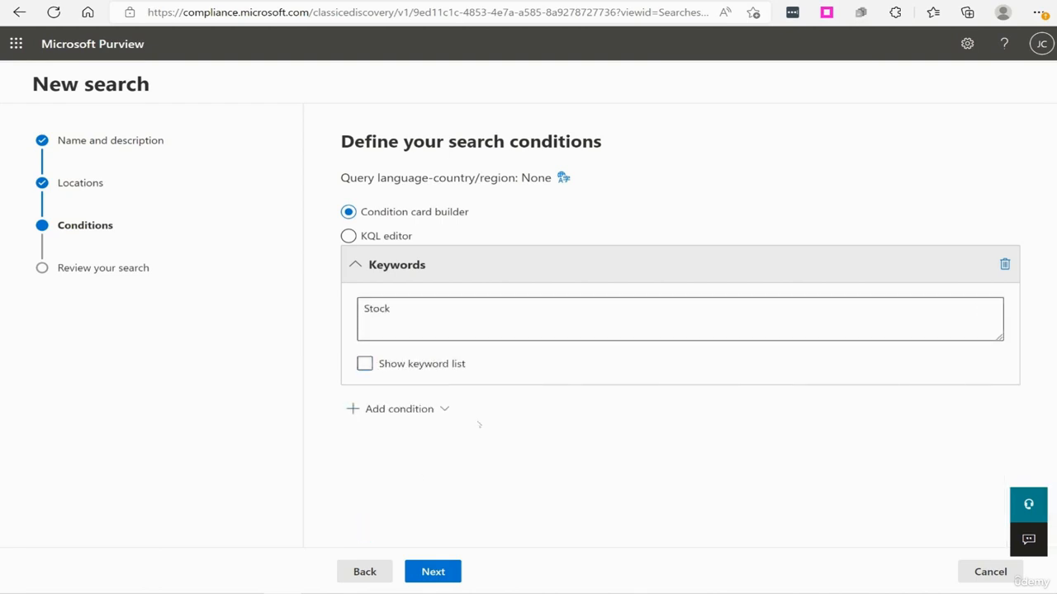
click(425, 570)
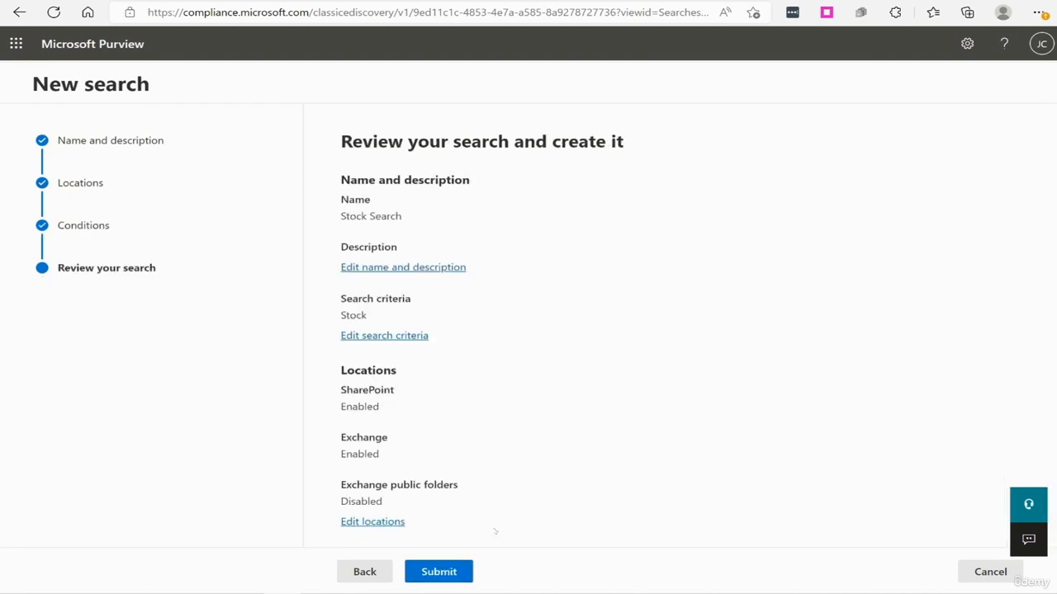
click(455, 575)
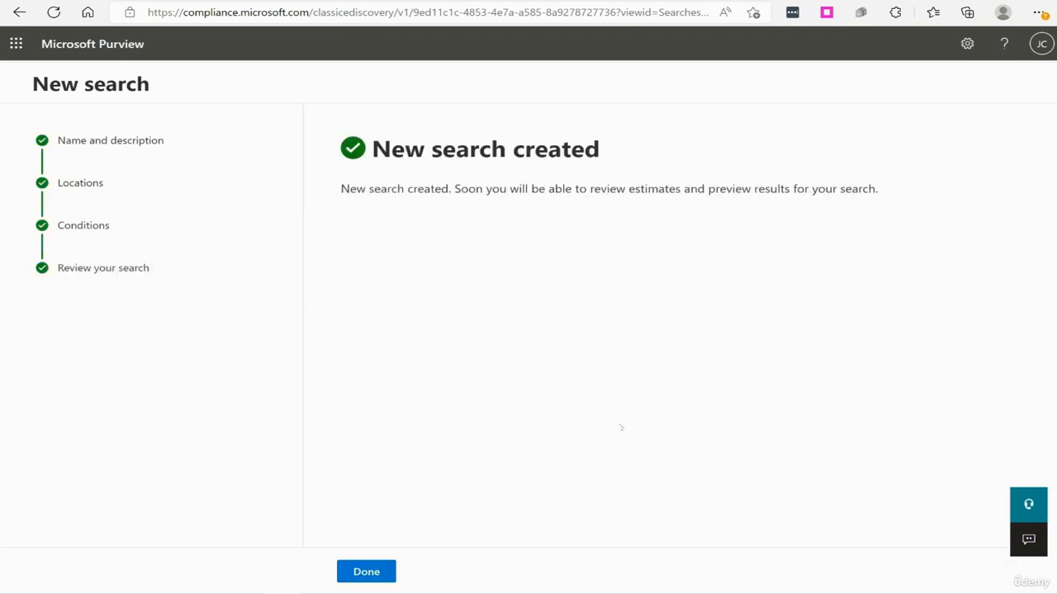
click(367, 572)
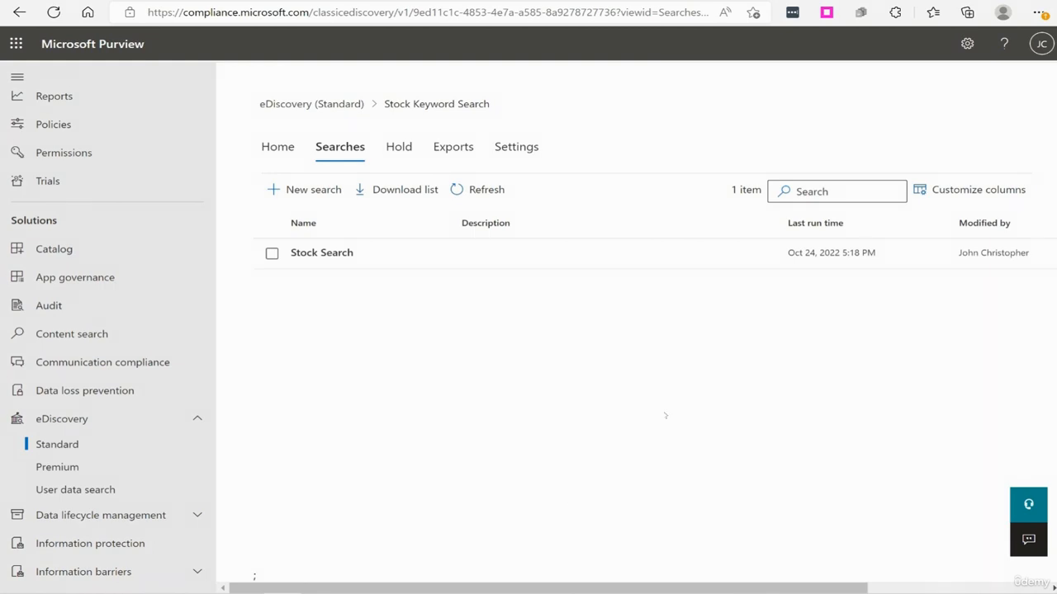
Review the summary and search statistics of Stock Search, then close its details.
click(321, 253)
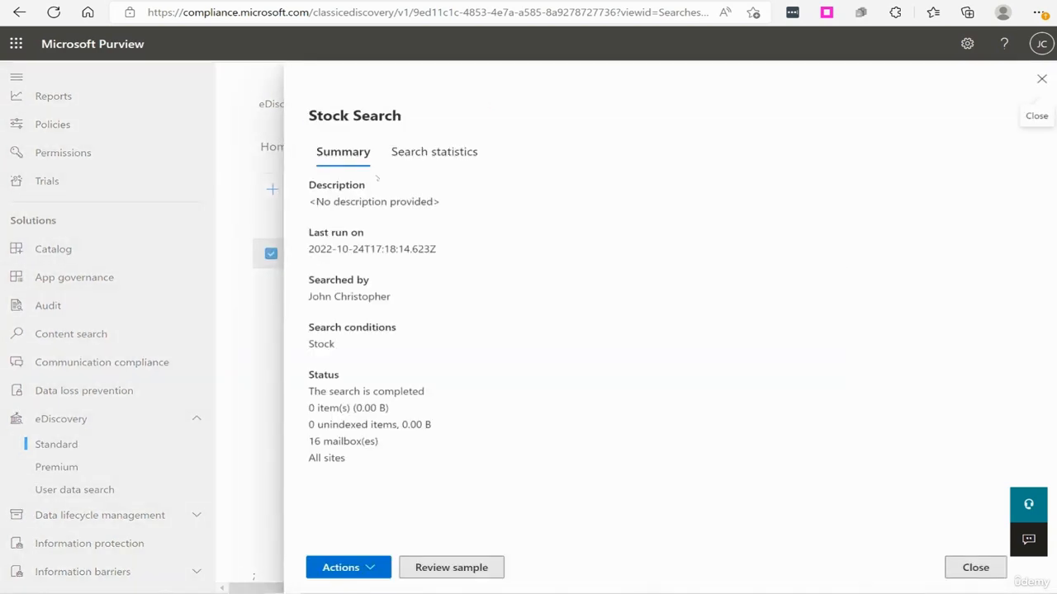
click(421, 156)
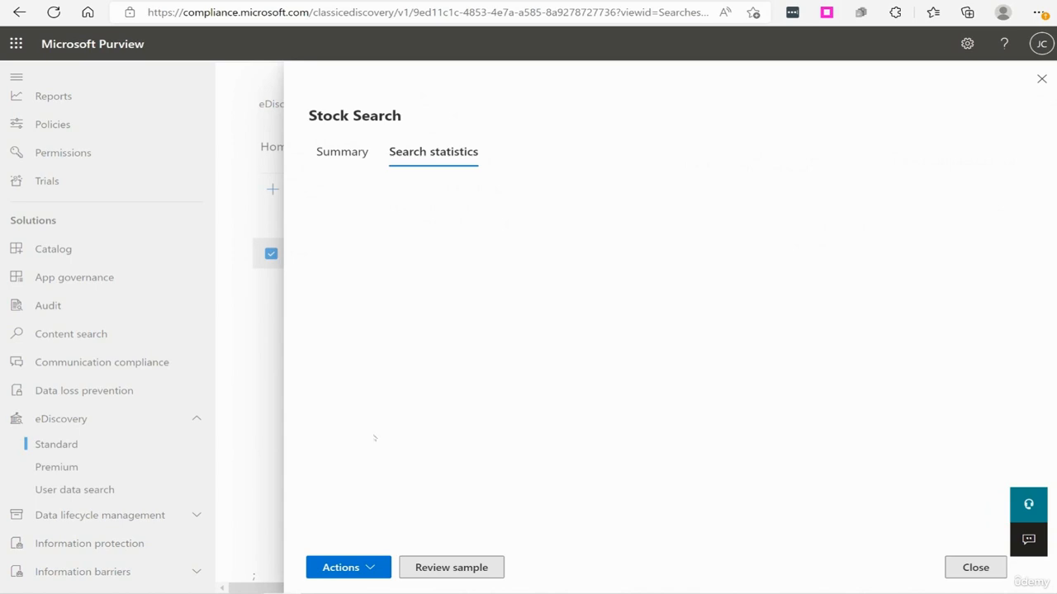
click(347, 157)
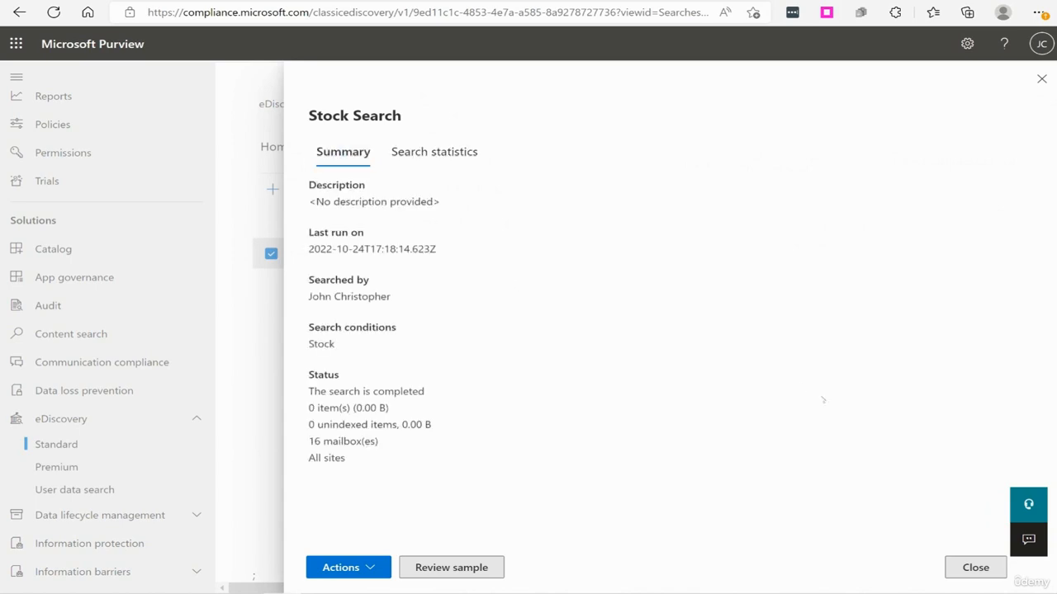
click(974, 566)
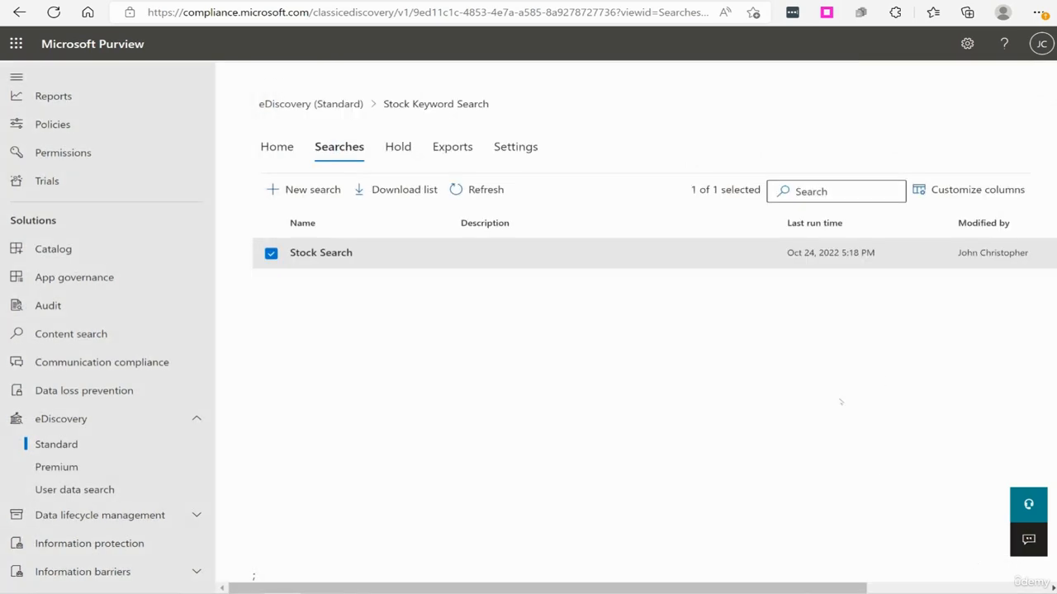